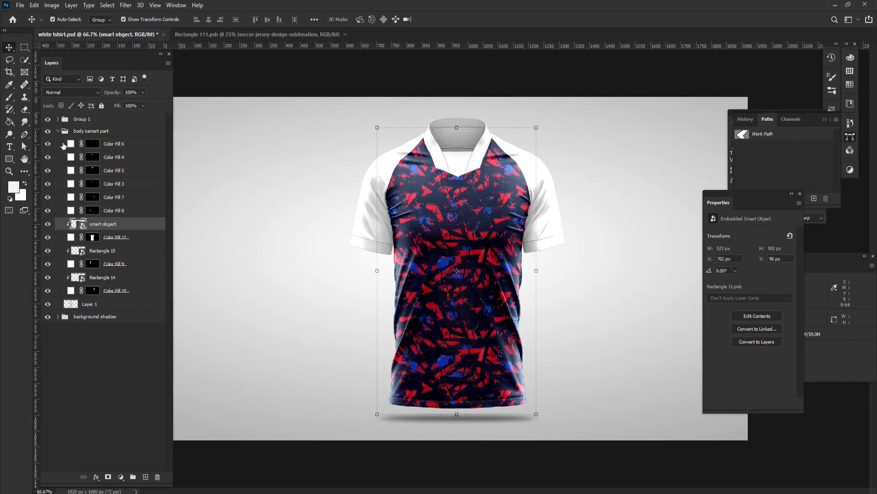
- Identify the inner back neck layer by toggling layer visibility, and recolor Color Fill 4 to a muted light blue
left_click(48, 144)
left_click(48, 144)
left_click(48, 157)
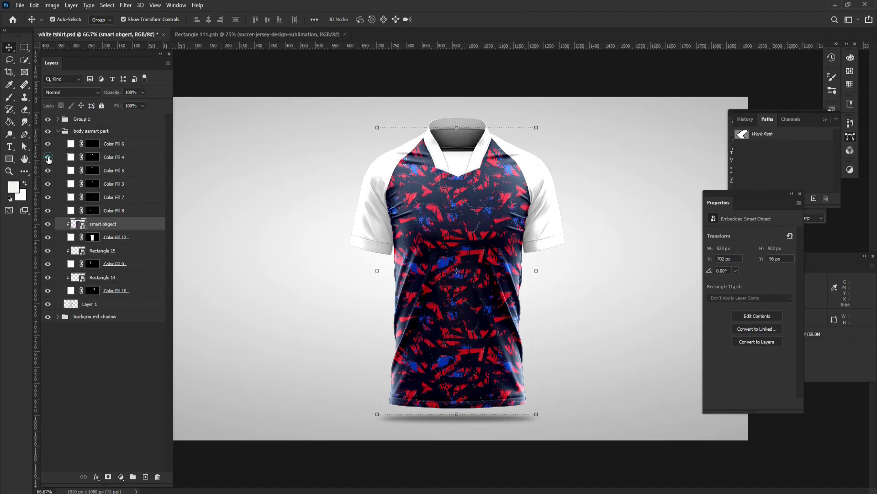
left_click(48, 158)
left_click(70, 158)
double_click(71, 158)
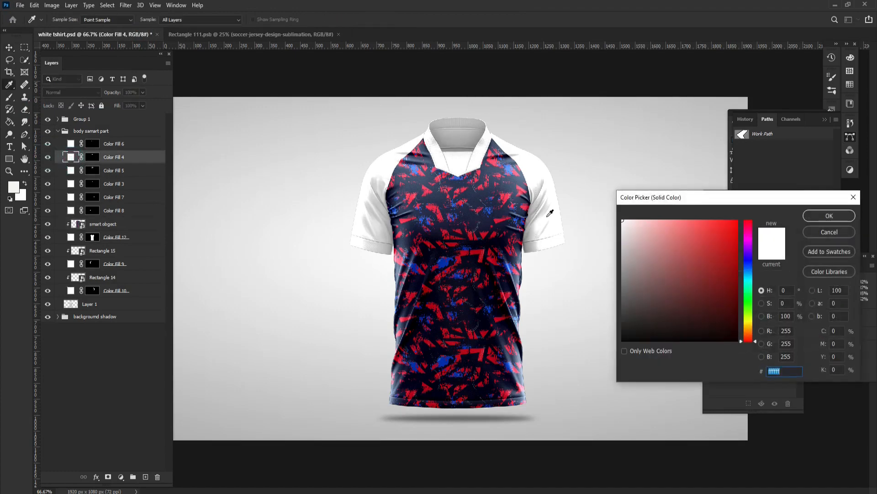
left_click_drag(644, 195, 592, 144)
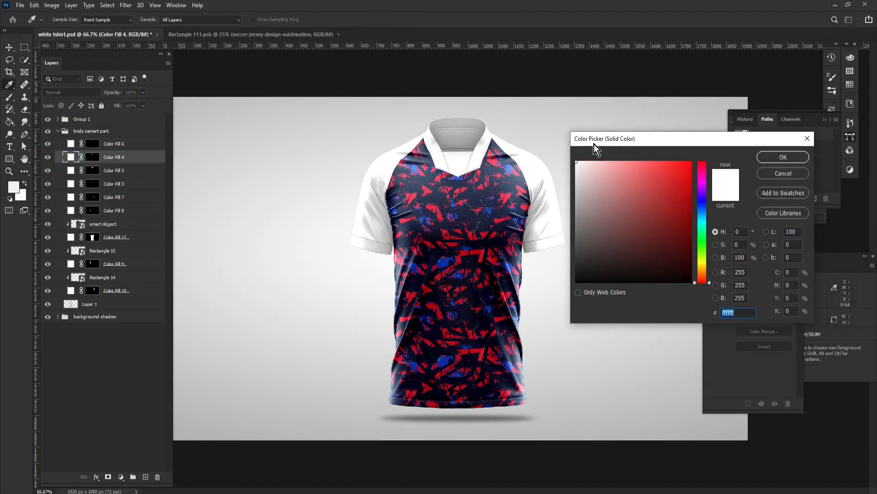
left_click(507, 158)
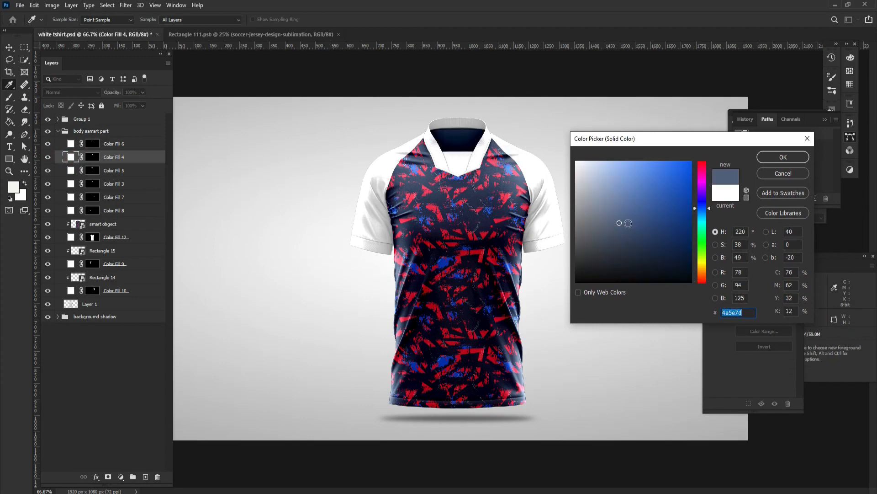
left_click_drag(629, 232, 617, 191)
left_click(763, 157)
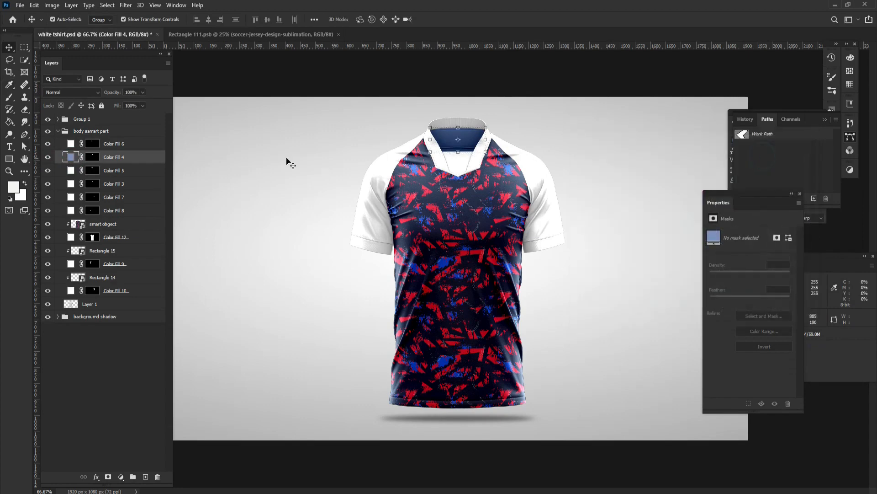
- Check which part Color Fill 5 covers and recolor the collar to pinkish red ff4d6d sampled from the jersey pattern
left_click(48, 171)
left_click(48, 171)
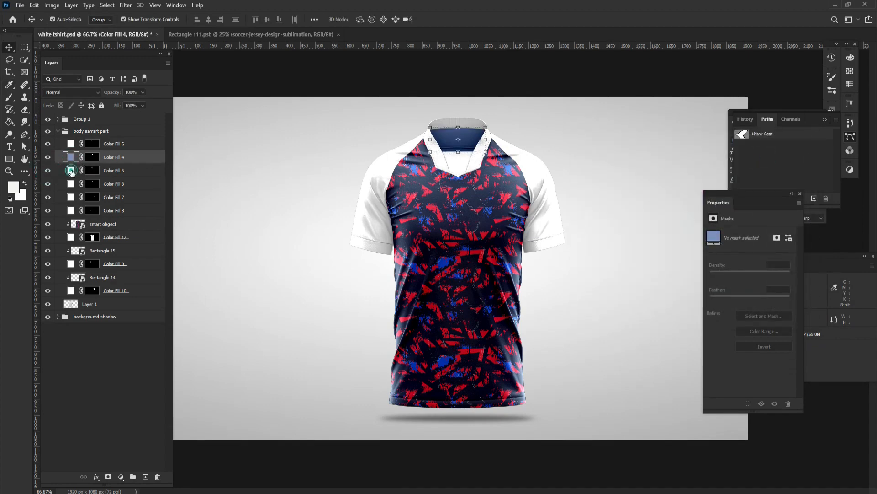
double_click(71, 170)
left_click(471, 143)
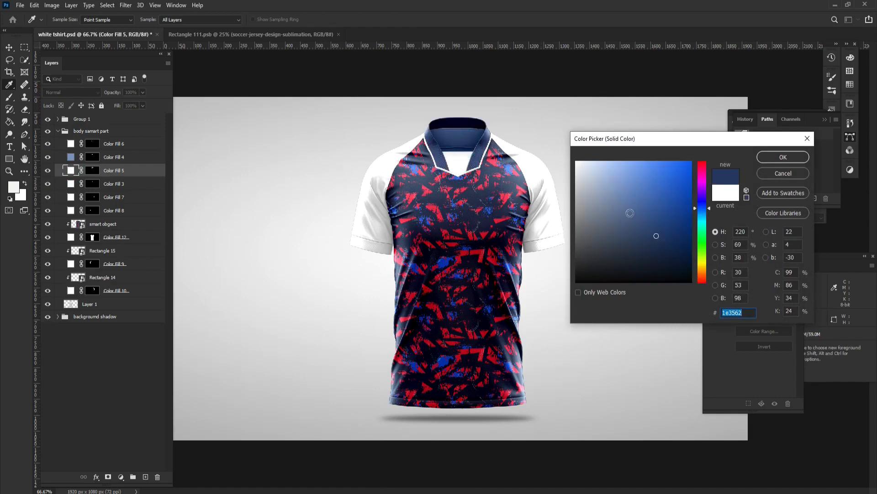
left_click_drag(656, 236, 653, 216)
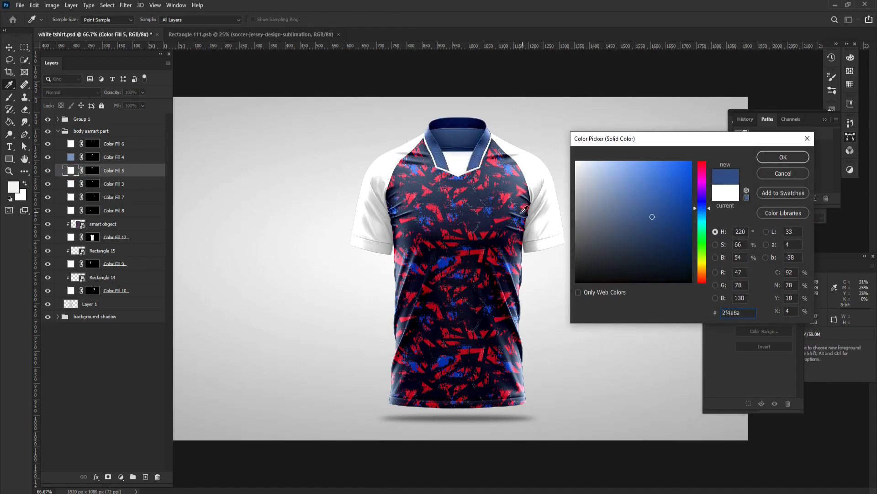
left_click(491, 207)
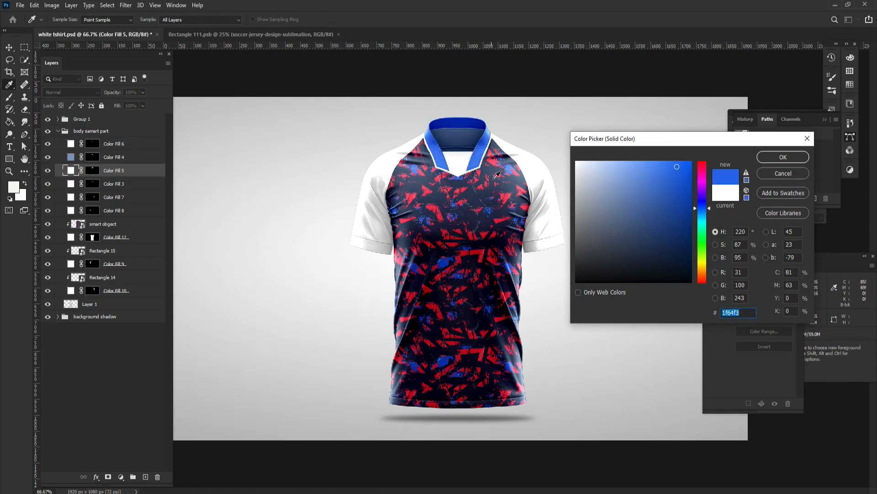
left_click(497, 159)
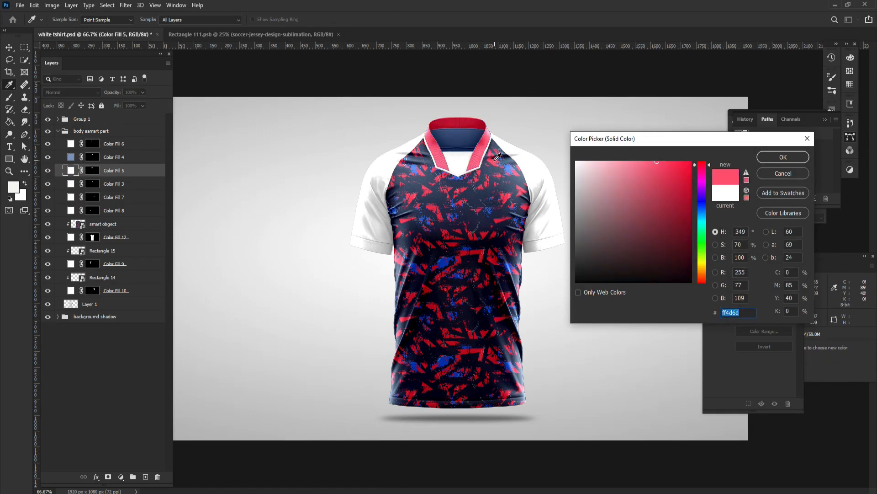
left_click(777, 159)
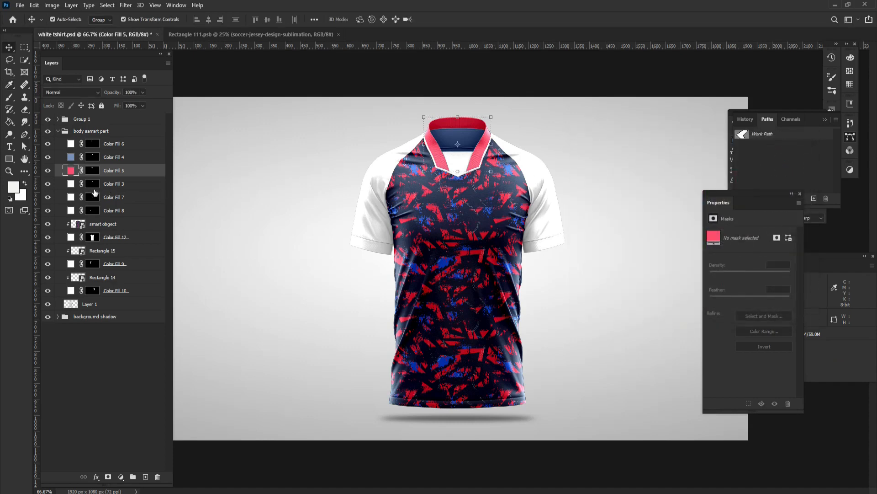
- Check which part Color Fill 3 covers and recolor the front neck insert to a medium blue based on the inner neck color
left_click(48, 184)
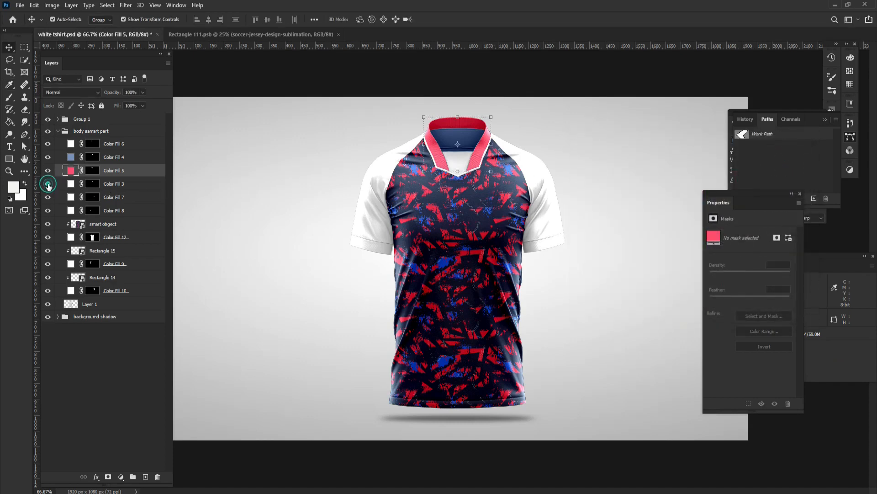
left_click(48, 184)
double_click(70, 183)
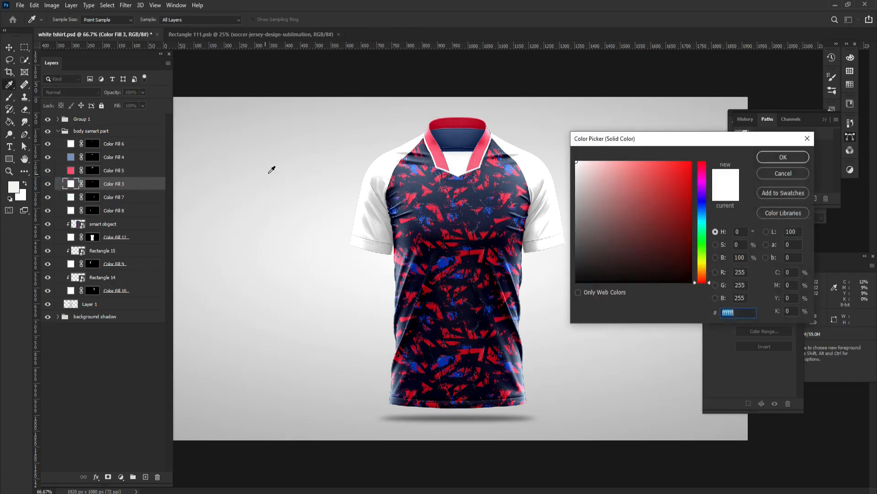
left_click(457, 138)
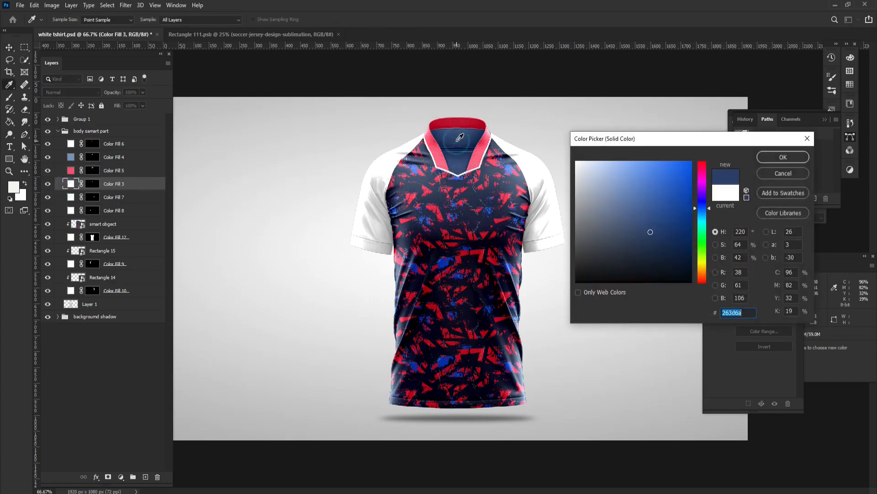
mouse_move(650, 232)
left_mouse_down()
mouse_move(649, 193)
mouse_move(637, 185)
left_mouse_up()
left_click(768, 156)
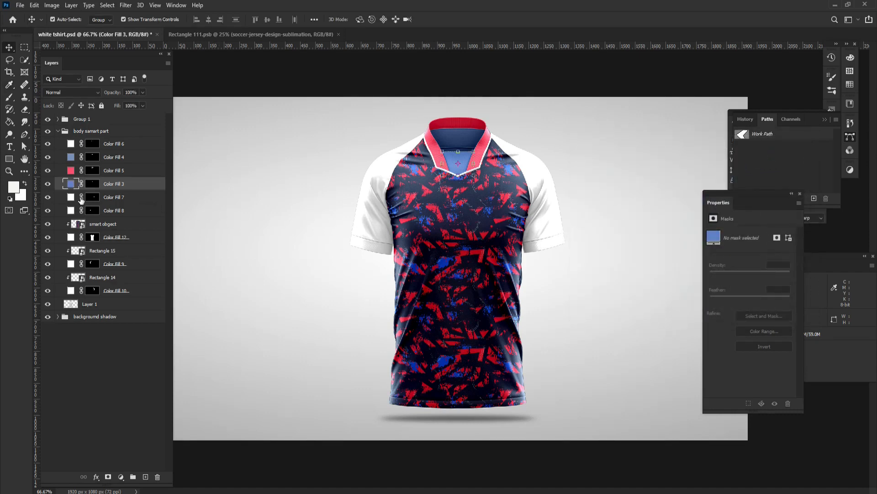
- Check which part Color Fill 7 covers and recolor the right sleeve cuff to dark red bc0419 sampled from the jersey pattern
left_click(48, 197)
left_click(48, 197)
double_click(71, 197)
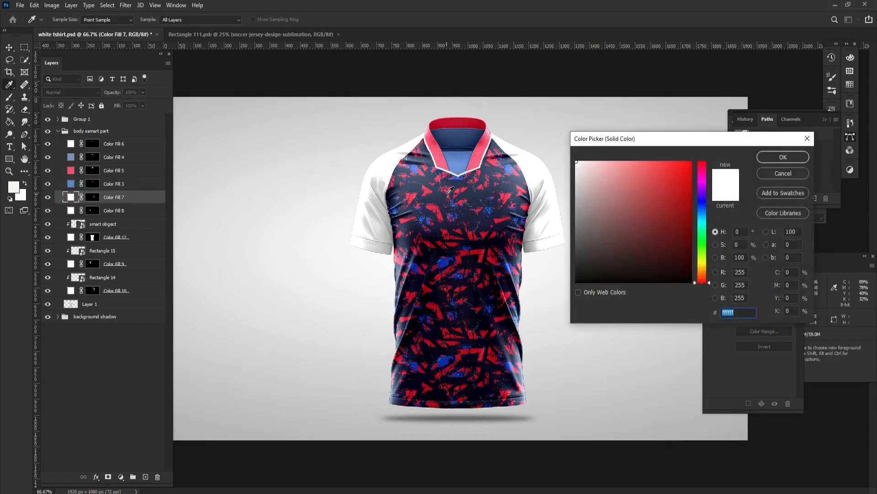
left_click(484, 156)
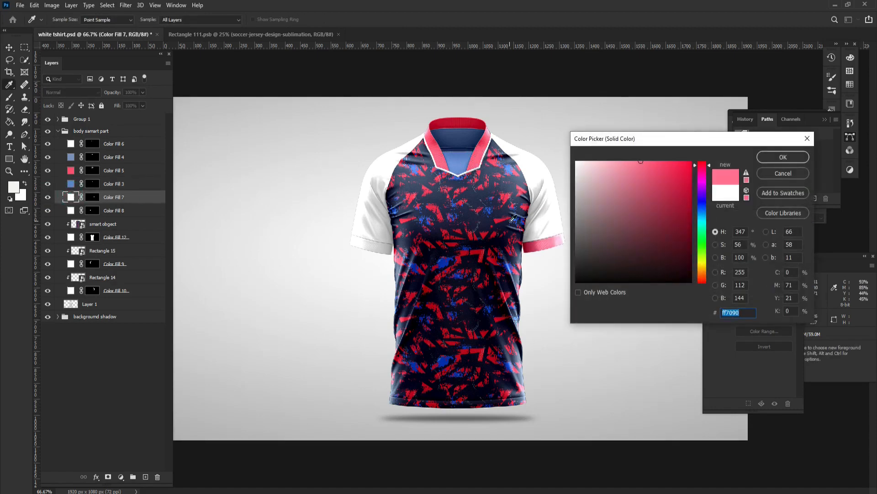
left_click(511, 190)
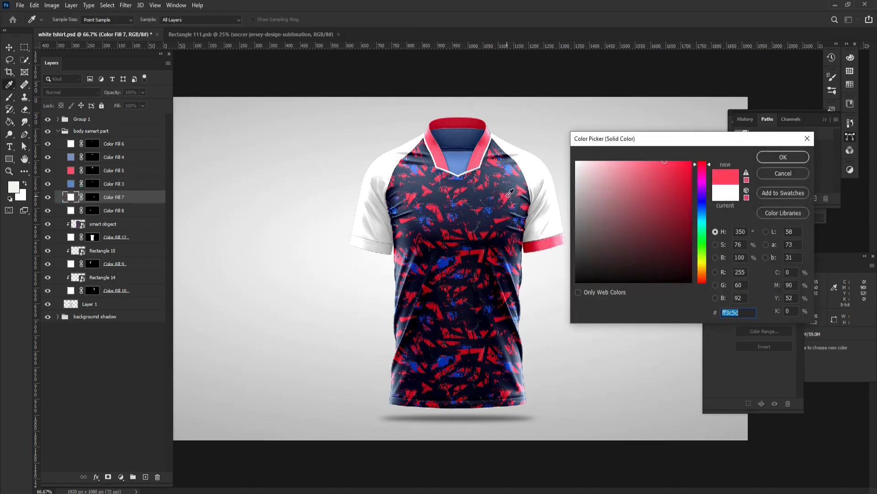
left_click(487, 230)
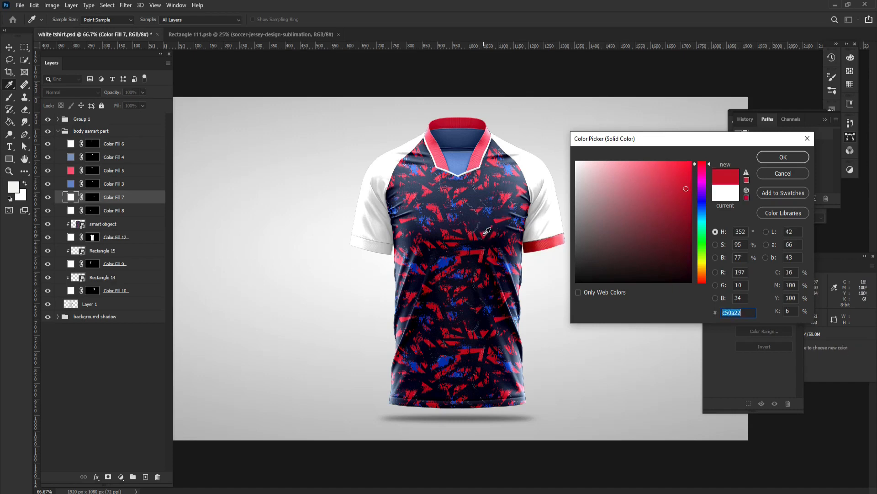
left_click(483, 247)
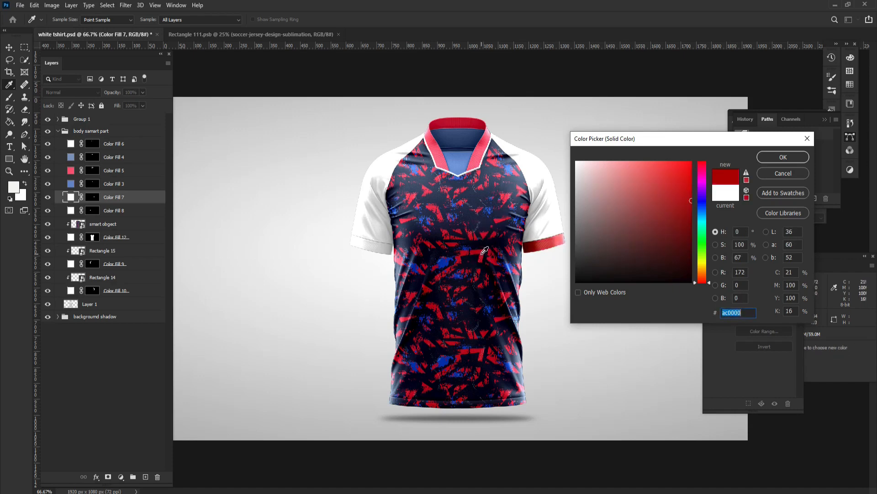
left_click(482, 235)
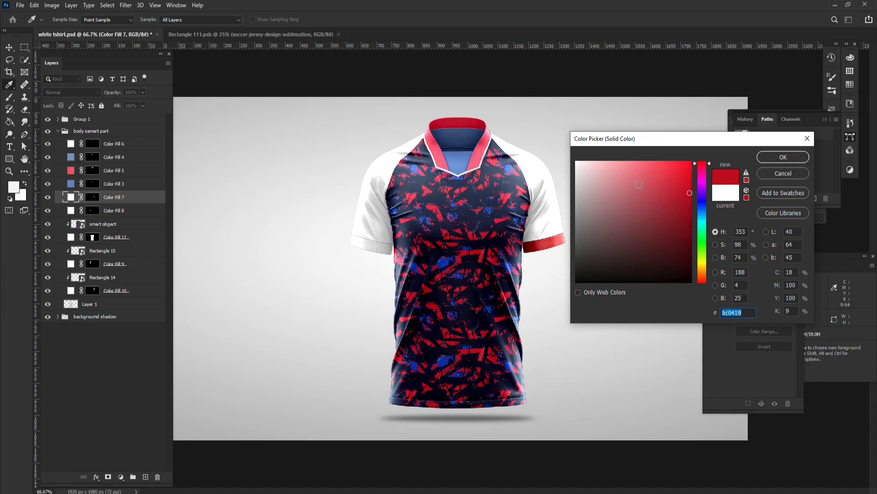
left_click(777, 158)
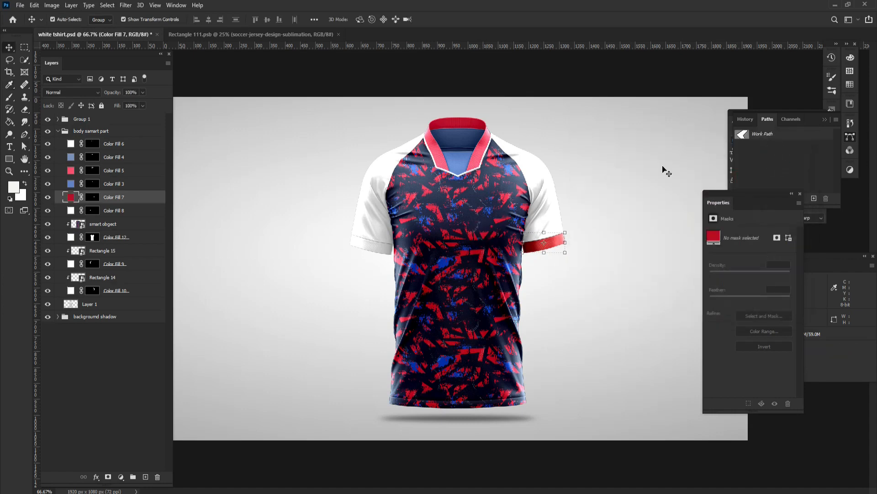
- Check which part Color Fill 8 covers and set the left sleeve cuff's fill color to bc0419
left_click(48, 211)
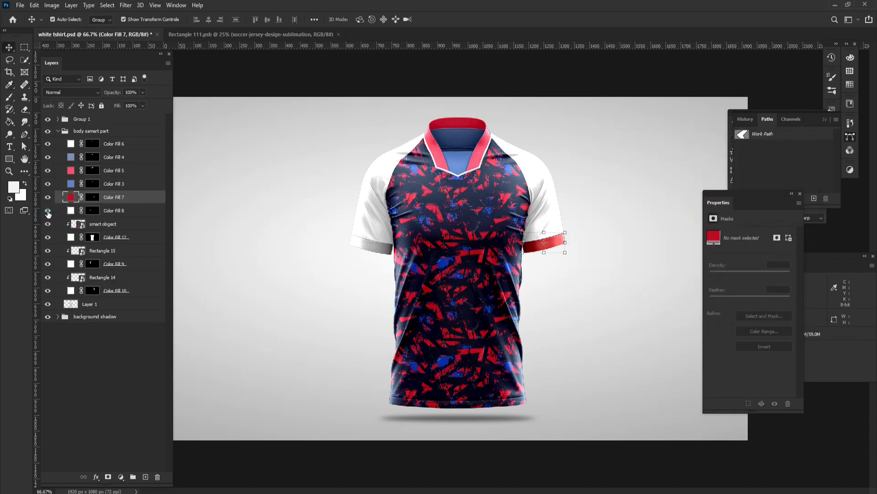
left_click(48, 211)
double_click(70, 210)
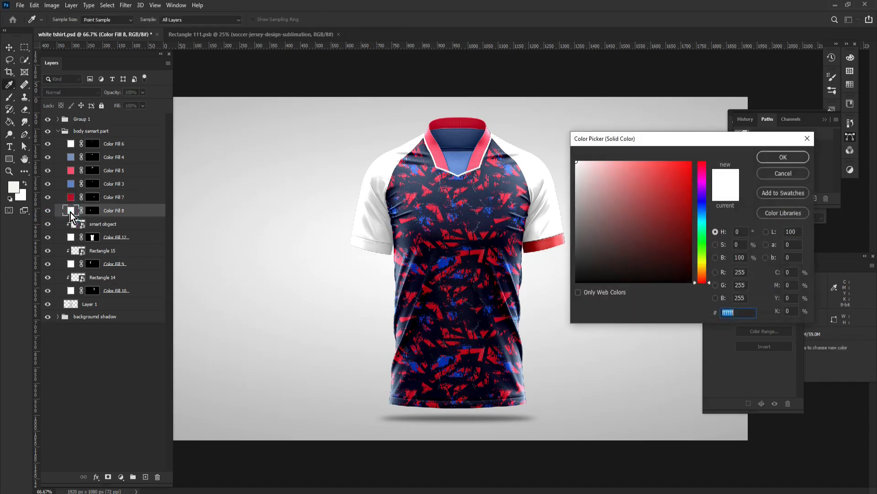
type("bc0419")
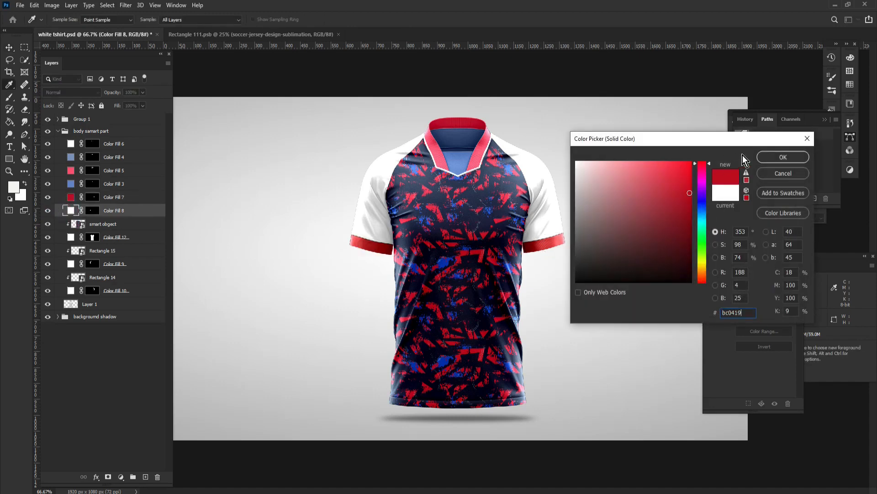
left_click(772, 155)
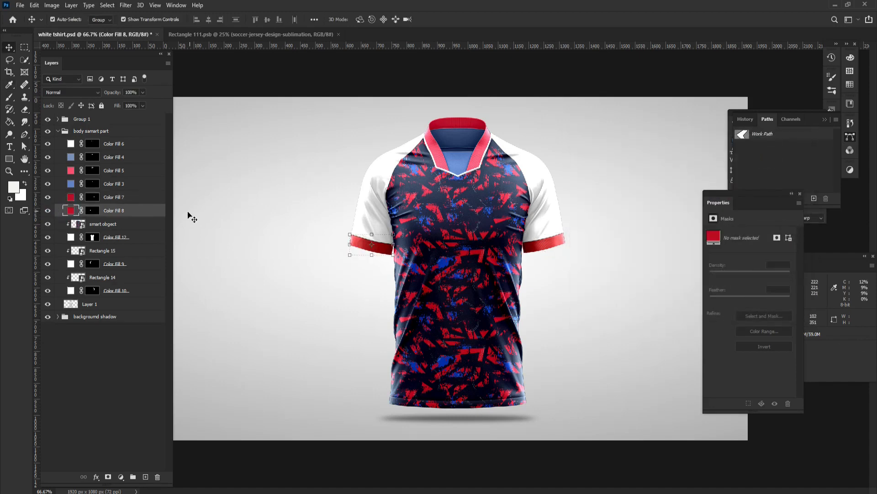
- Check the body and sleeve fills by toggling visibility, and recolor the left sleeve's Color Fill 9 to navy 33405f sampled from the jersey
left_click(47, 238)
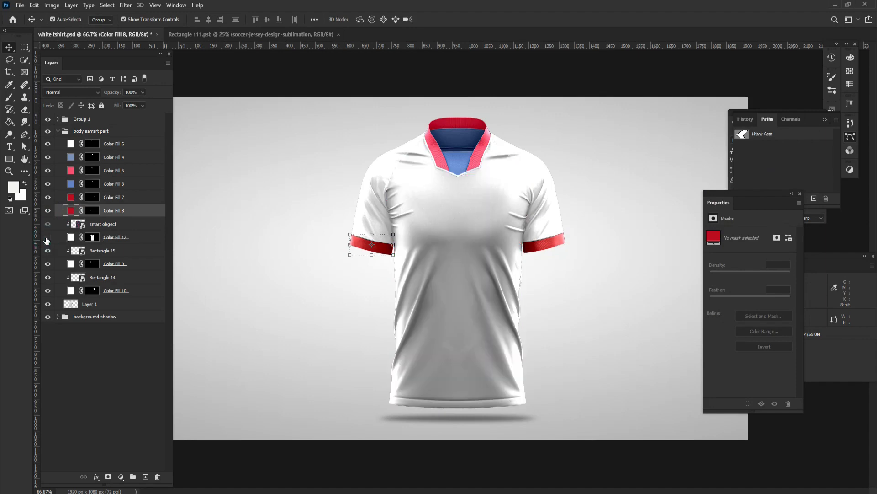
left_click(47, 238)
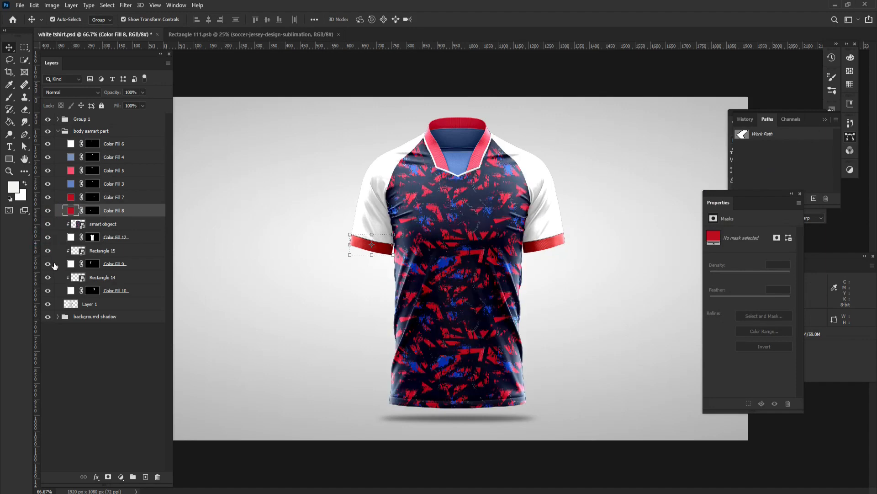
left_click(47, 264)
left_click(48, 264)
double_click(71, 264)
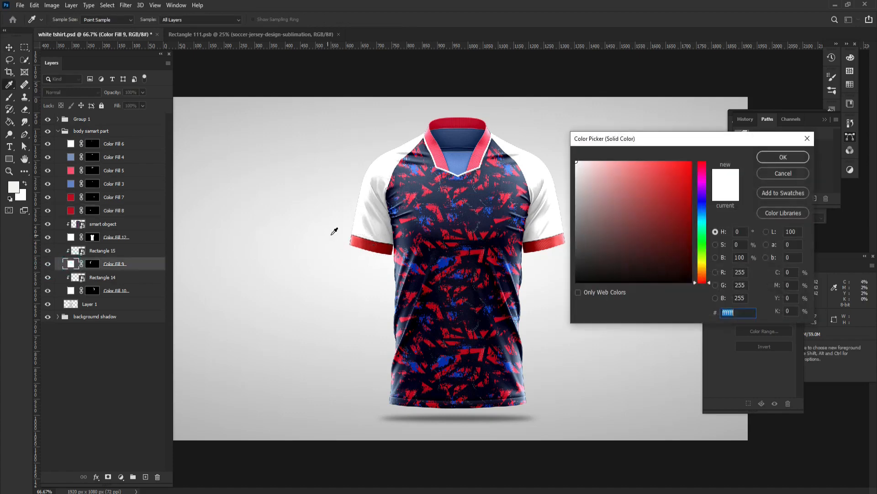
left_click(396, 194)
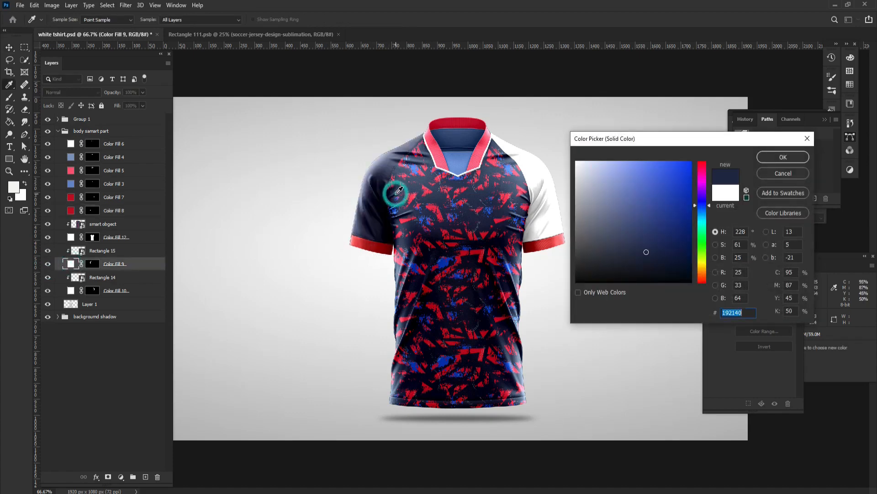
left_click(403, 170)
left_click(409, 197)
left_click(514, 181)
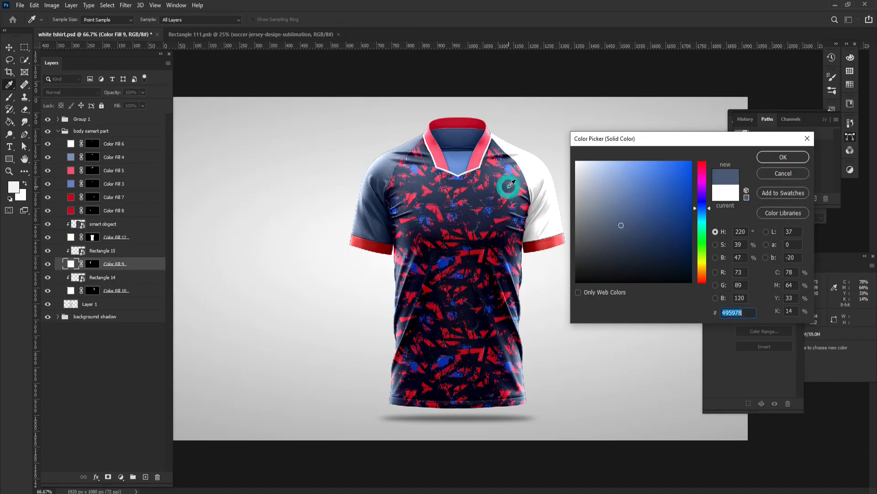
left_click(430, 162)
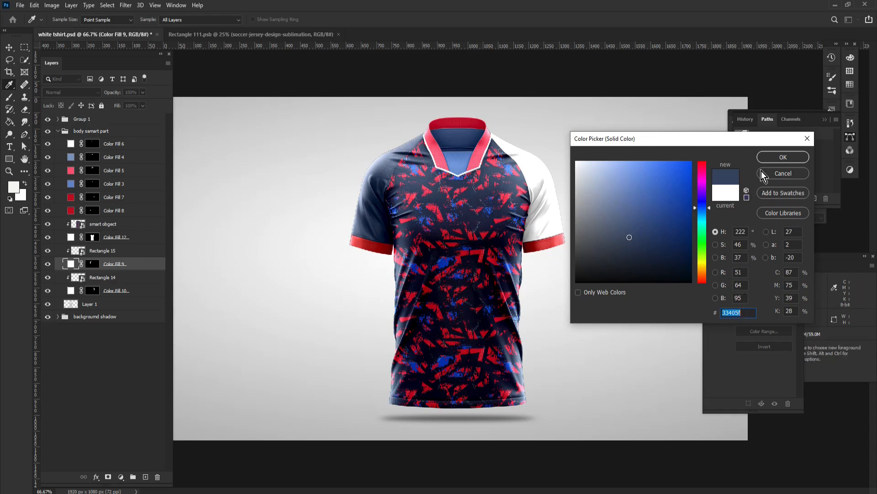
left_click(769, 156)
key("v")
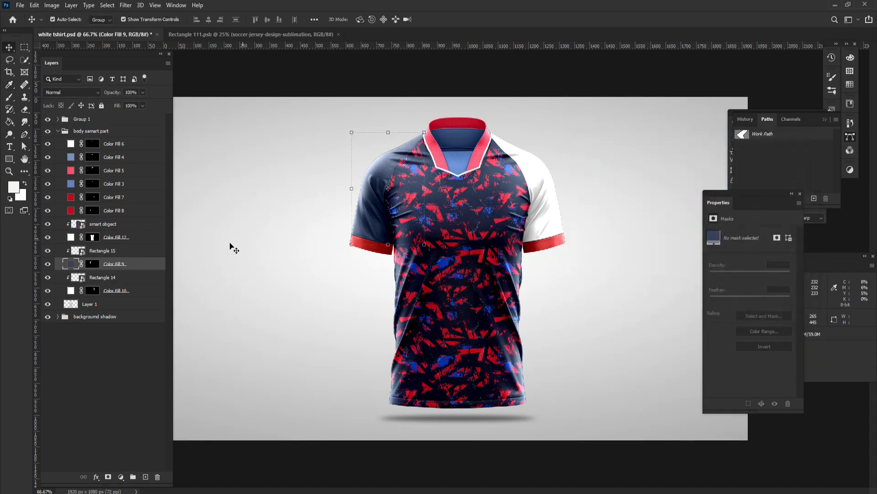
- Recolor the right sleeve's Color Fill 10 to navy 33405f to match the left sleeve
double_click(71, 291)
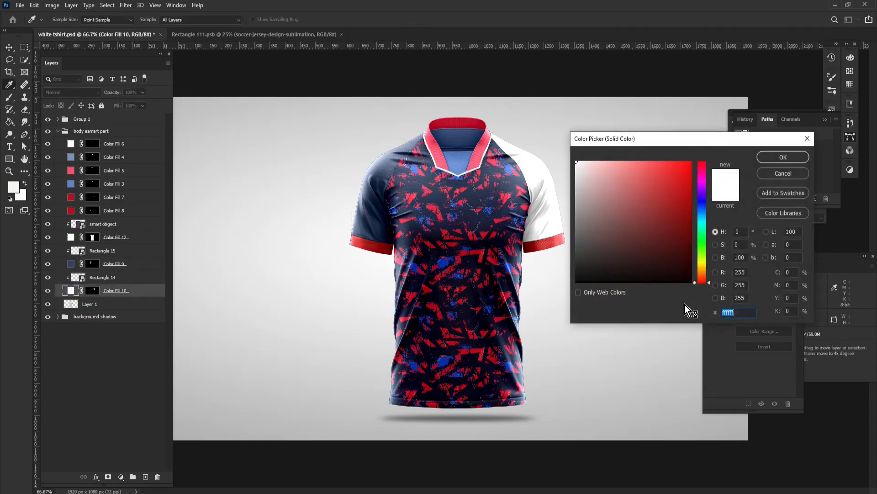
type("33405f")
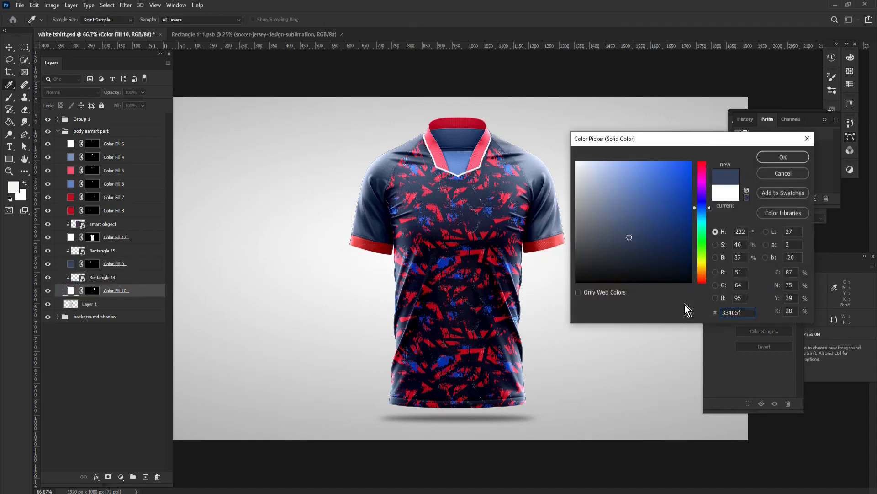
left_click(768, 158)
key("v")
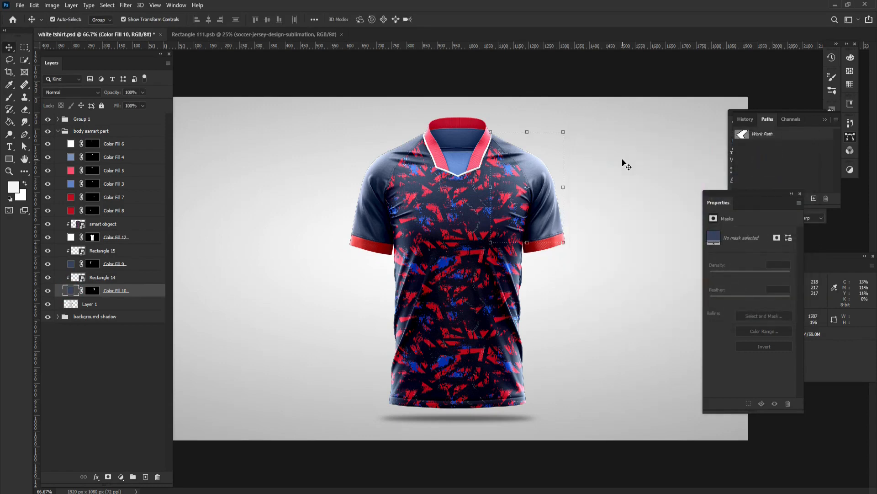
left_click(626, 164)
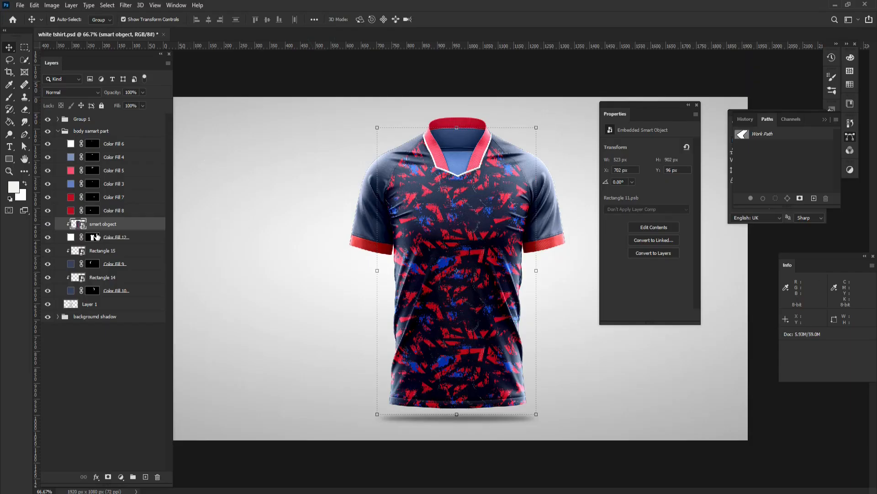
- Open the jersey body's smart object and add a Hue/Saturation adjustment with Colorize enabled, clipped to the soccer-jersey-design-sublimation layer
double_click(76, 225)
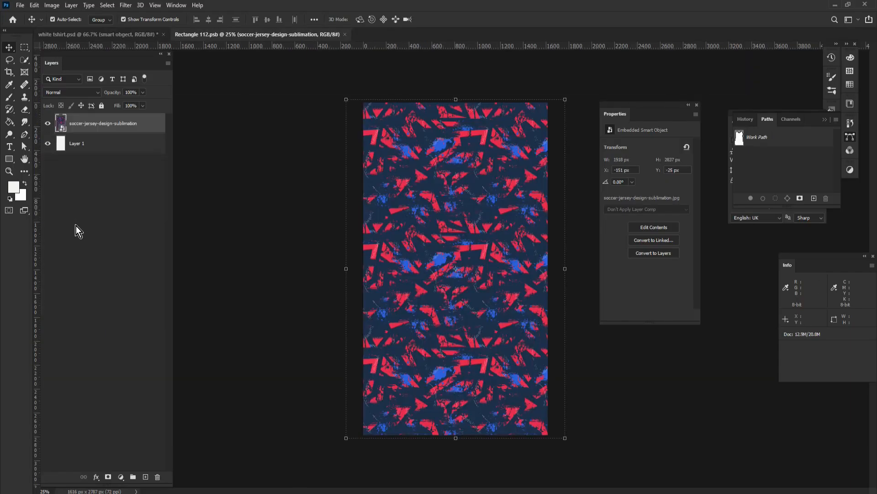
left_click(121, 476)
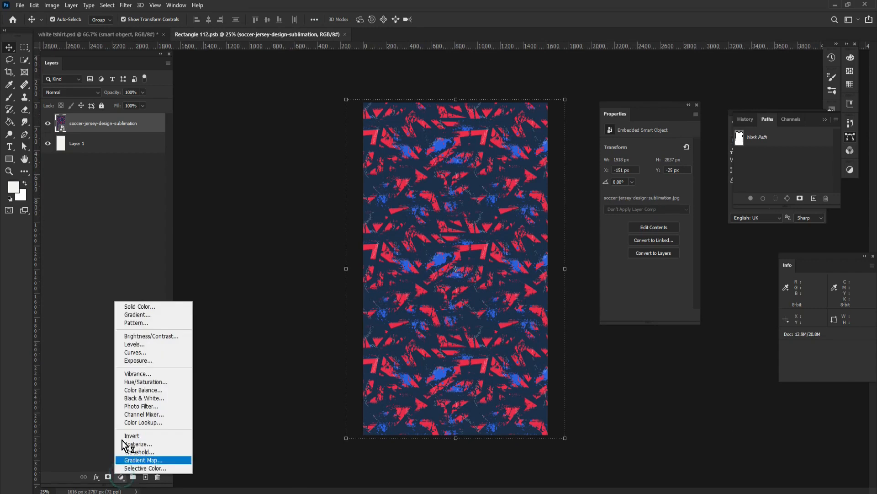
left_click(141, 382)
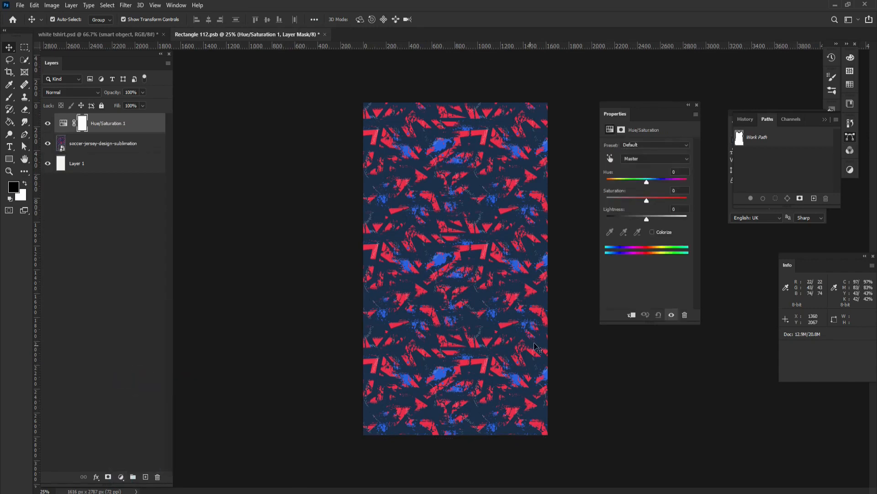
left_click(654, 233)
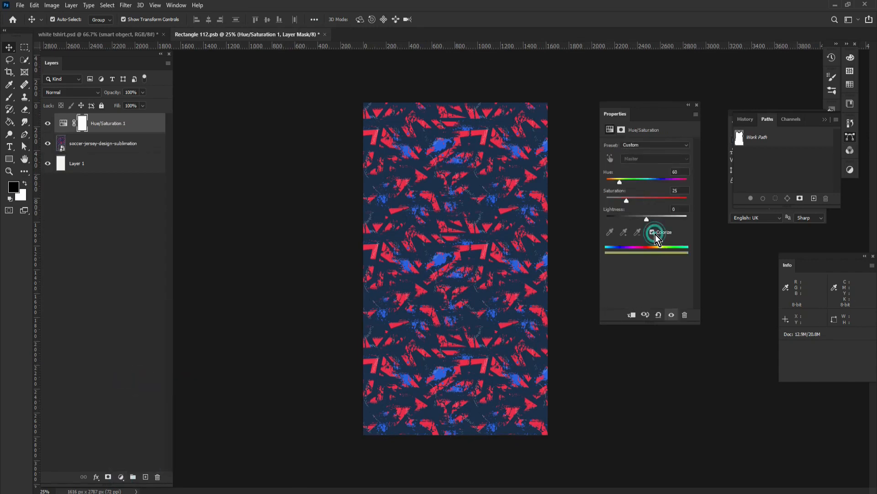
left_click(632, 315)
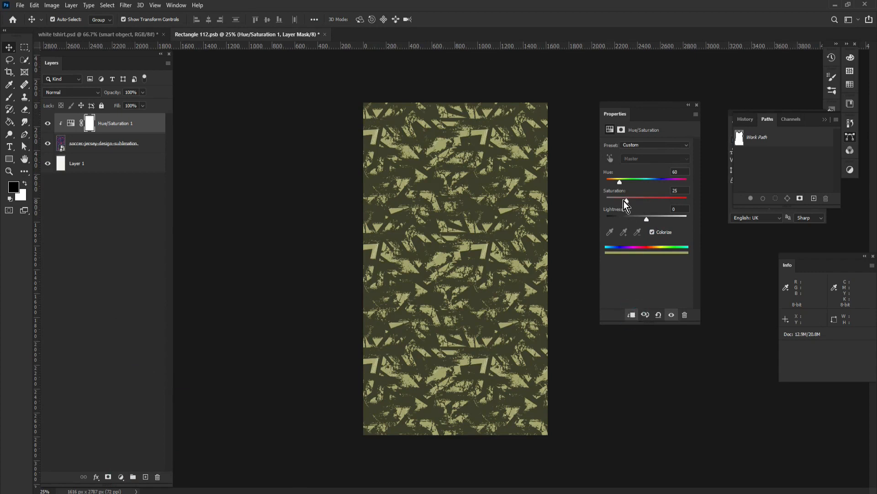
- Set the pattern's hue to 354, saturation to 51 and lightness to -3, and save the smart object to update the jersey mockup
left_click_drag(622, 185, 658, 184)
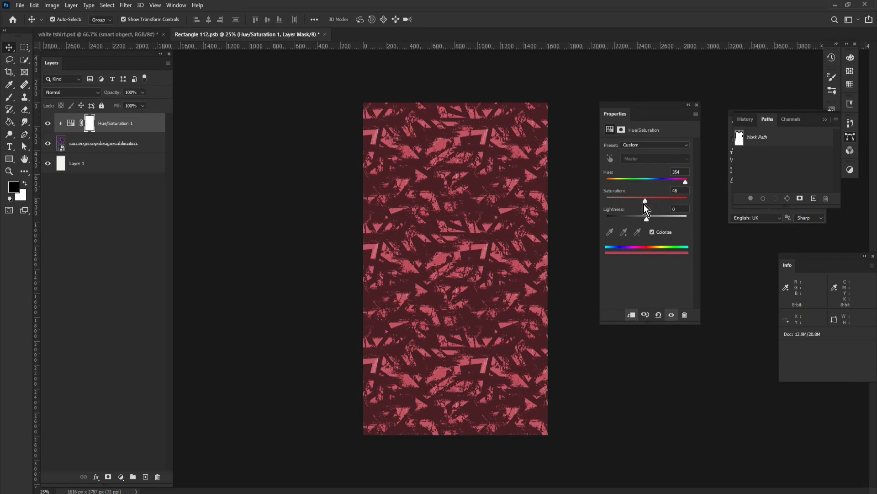
left_click_drag(647, 220, 650, 219)
left_click(20, 5)
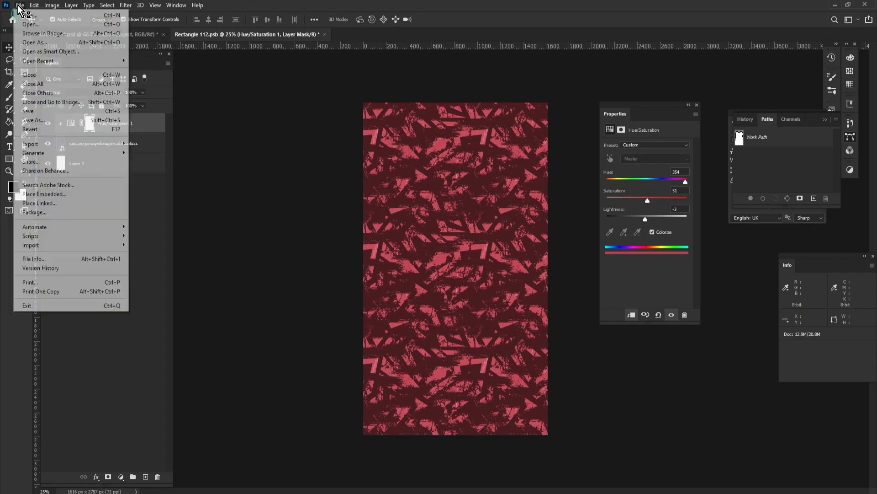
left_click(30, 111)
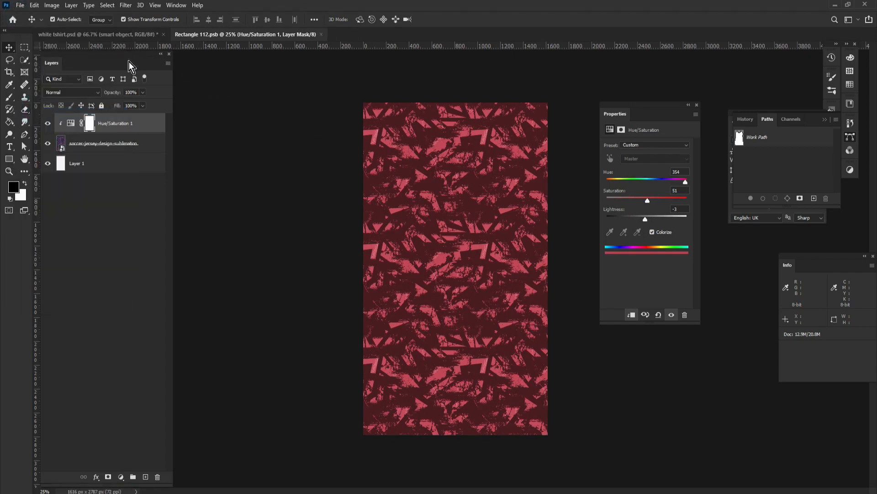
left_click(149, 34)
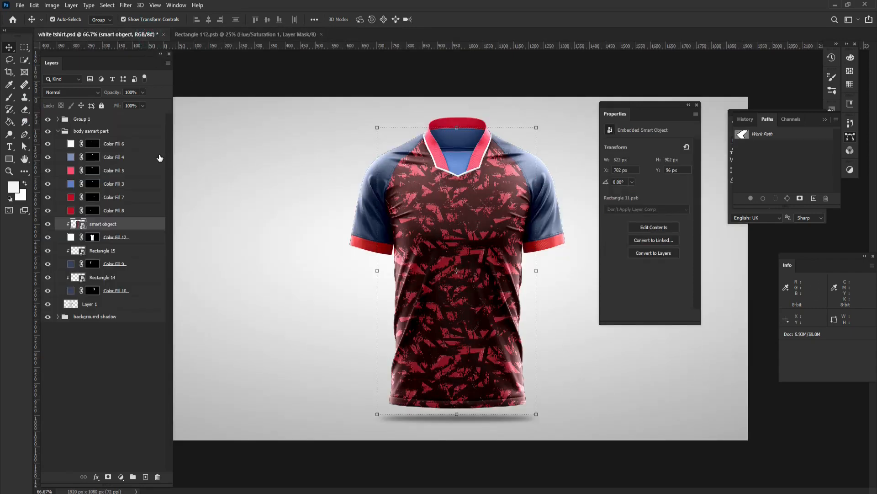
- Recolor the collar's Color Fill 5 to dark red 860c1c sampled from the new jersey pattern
double_click(71, 170)
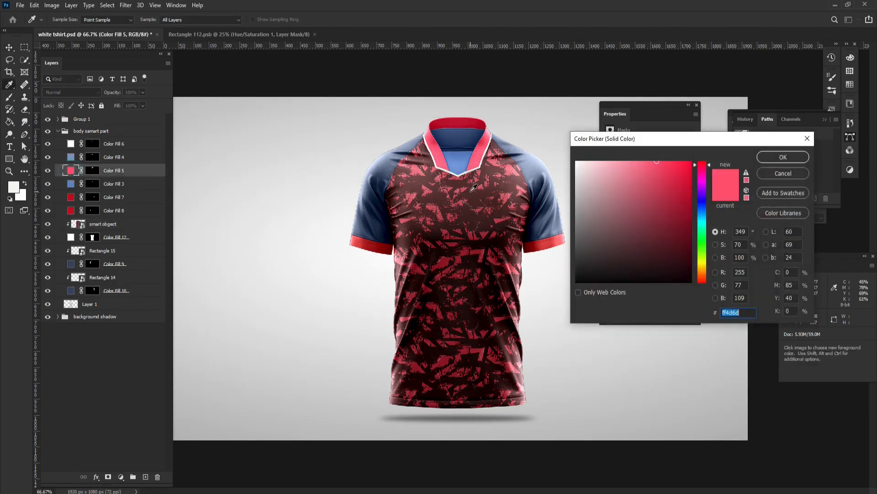
left_click(480, 172)
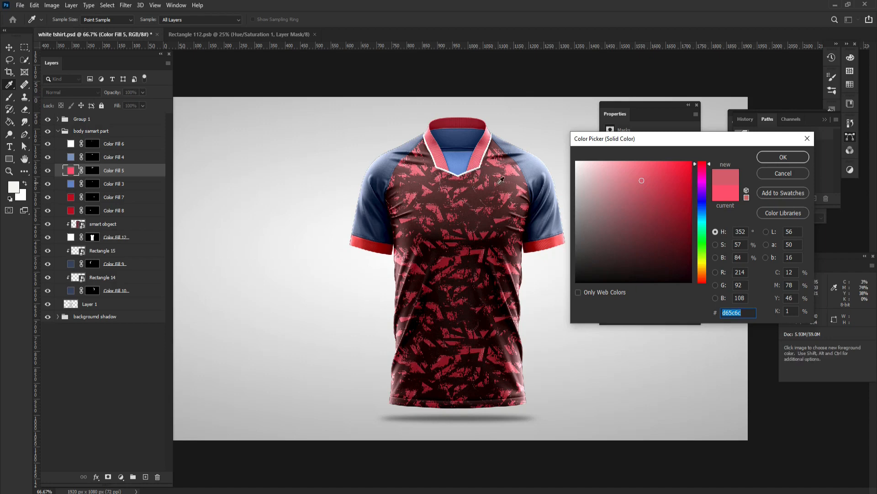
left_click(511, 173)
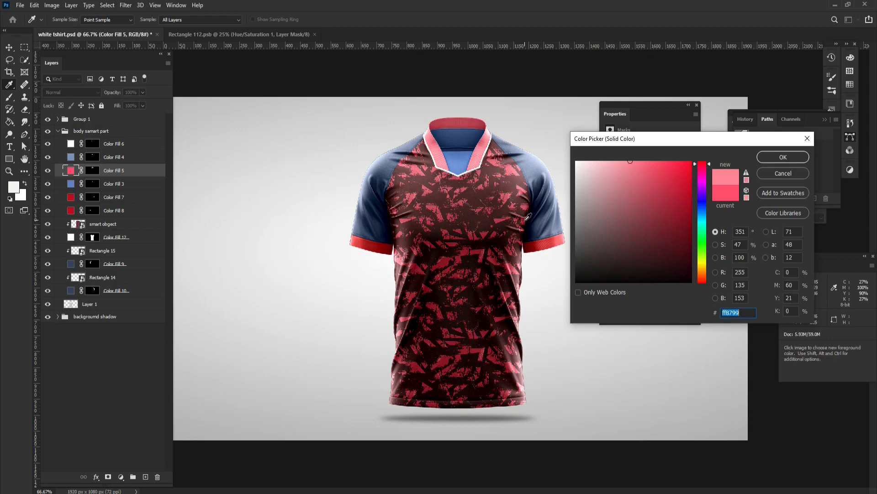
left_click(544, 242)
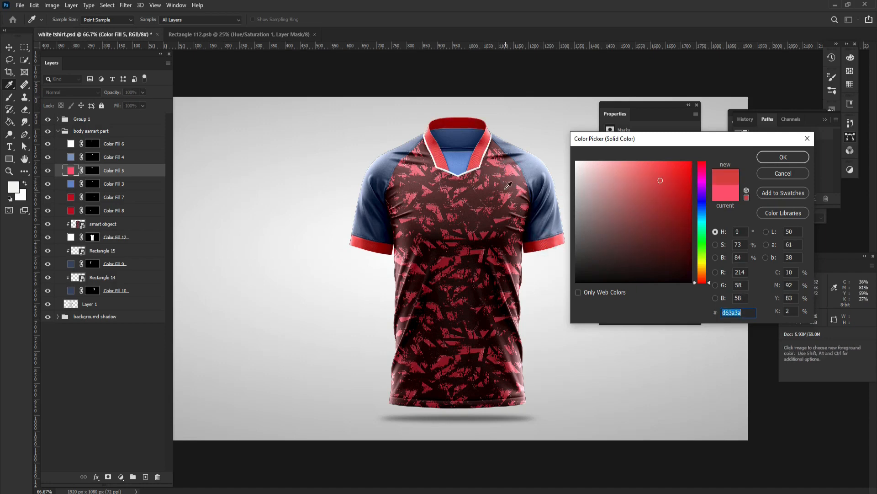
left_click(482, 169)
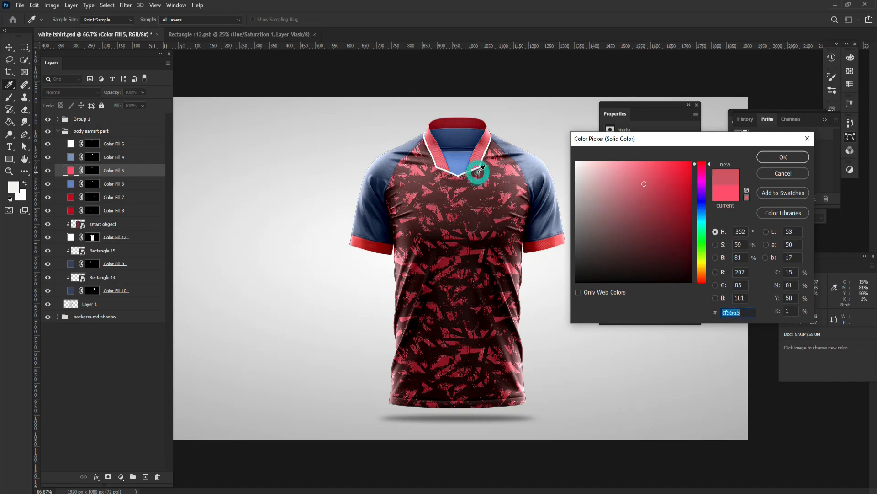
left_click(479, 250)
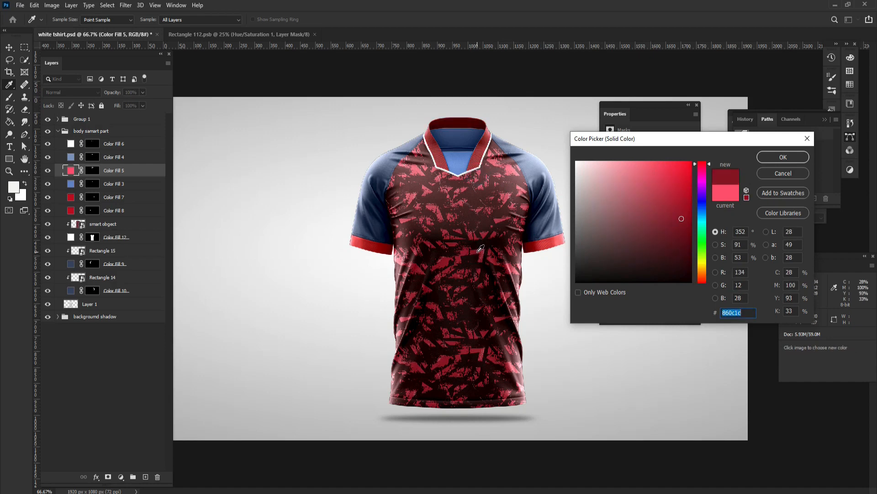
left_click(774, 158)
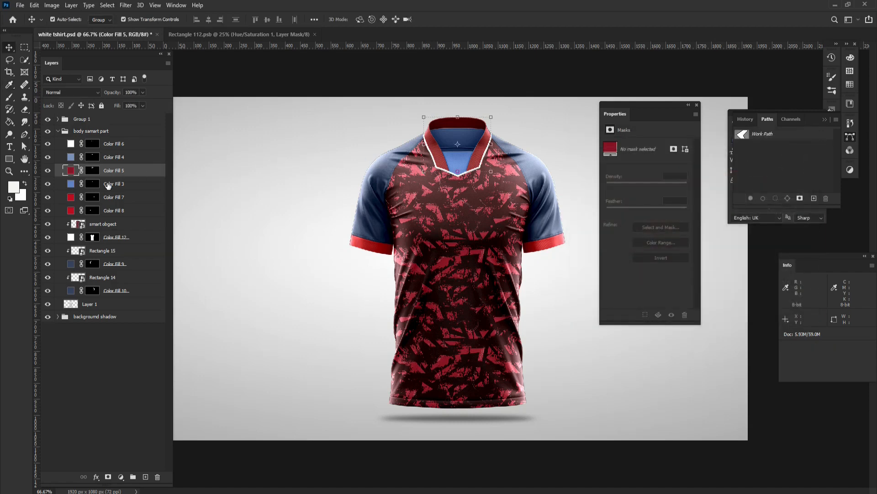
- Recolor the front neck insert's Color Fill 3 to muted red b9515f, a lighter shade of the collar's 860c1c
double_click(71, 184)
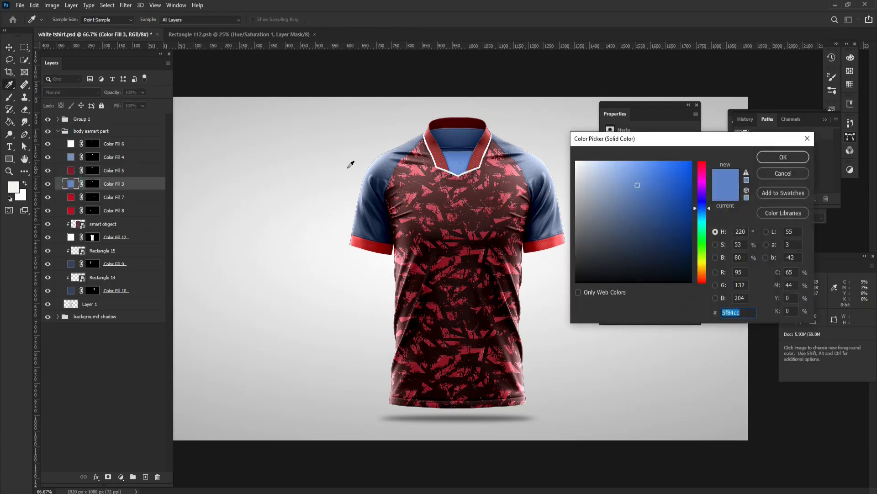
left_click(401, 169)
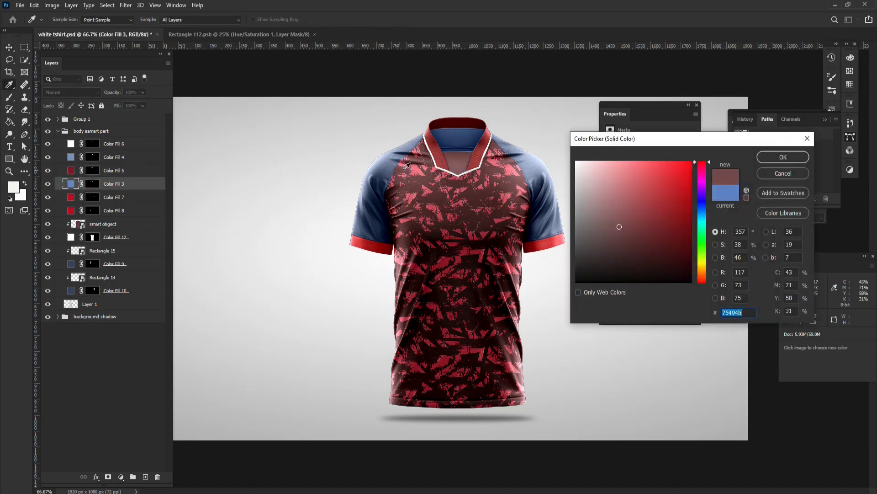
type("860c1c")
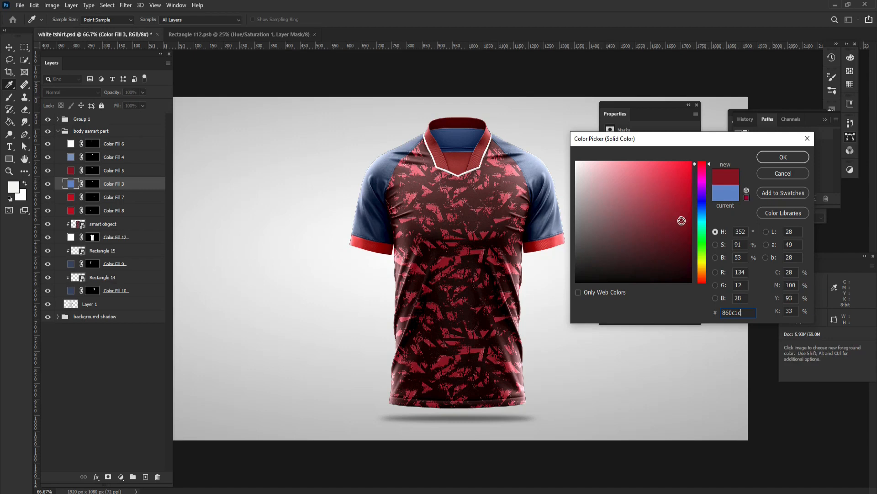
left_click(651, 202)
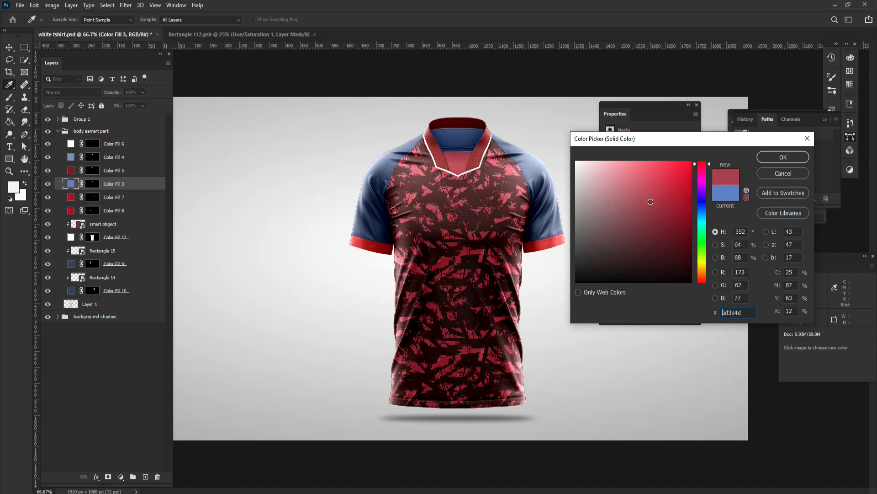
left_click_drag(651, 202, 642, 195)
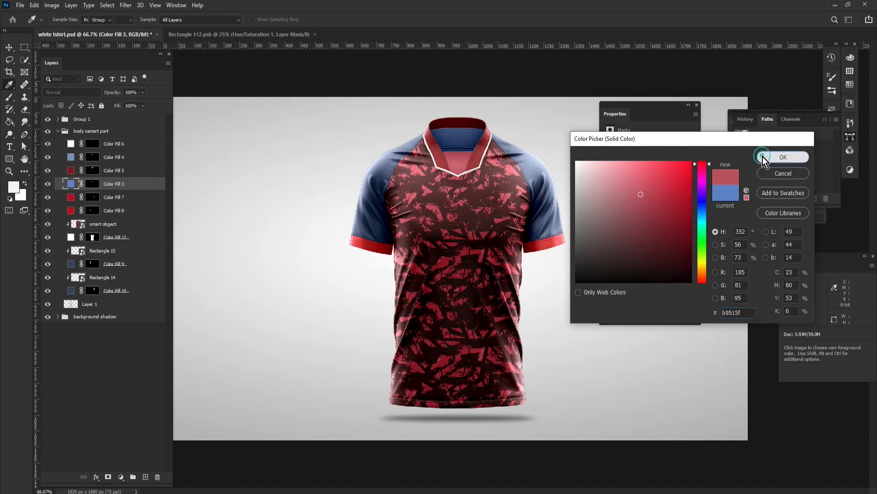
left_click(772, 157)
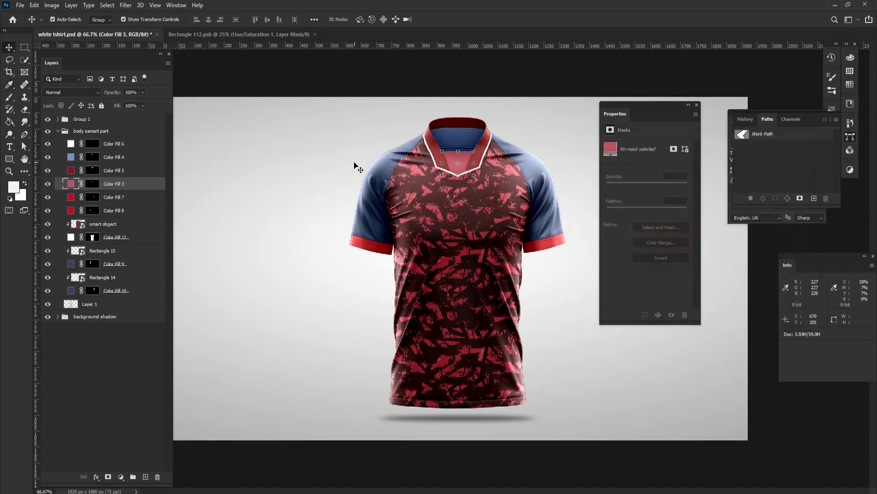
- Recolor the inner neck's Color Fill 4 to dusty red b76a74
double_click(71, 157)
mouse_move(637, 197)
left_mouse_down()
mouse_move(682, 219)
mouse_move(669, 193)
mouse_move(648, 201)
left_mouse_up()
mouse_move(626, 200)
left_mouse_down()
mouse_move(644, 201)
mouse_move(625, 195)
left_mouse_up()
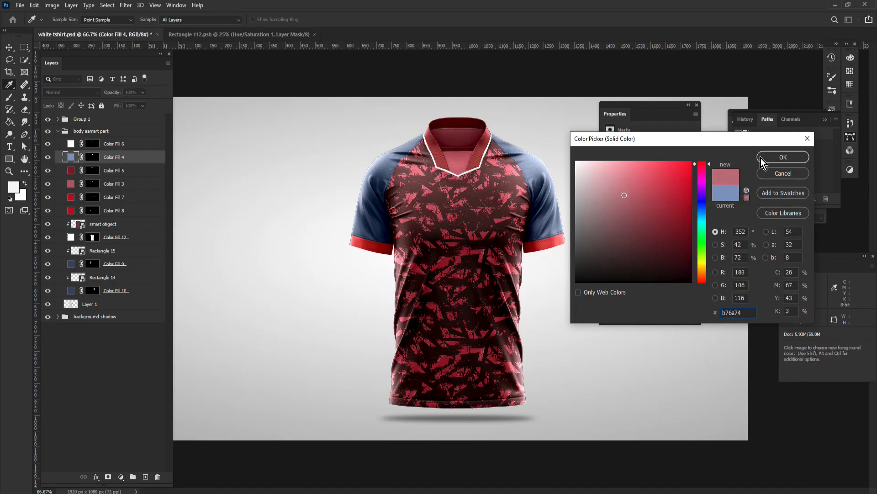
left_click(783, 157)
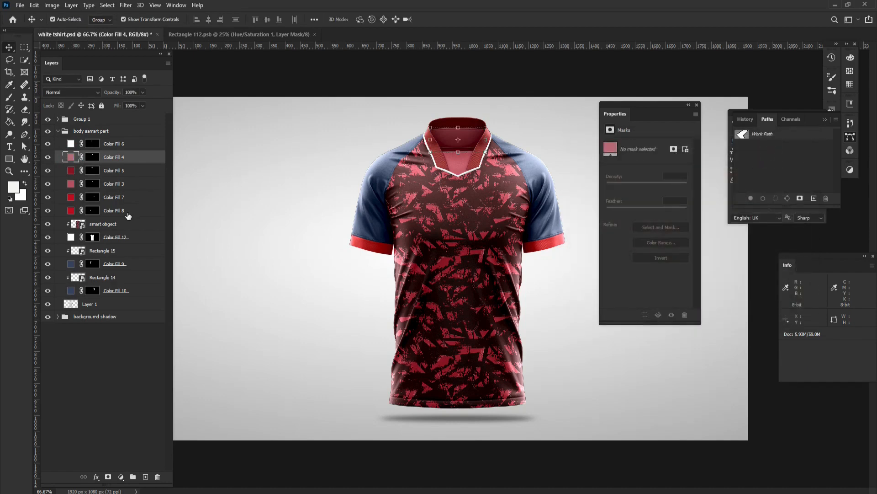
- Recolor the left sleeve's Color Fill 9 to dark maroon 411d1d sampled from the jersey pattern
double_click(71, 264)
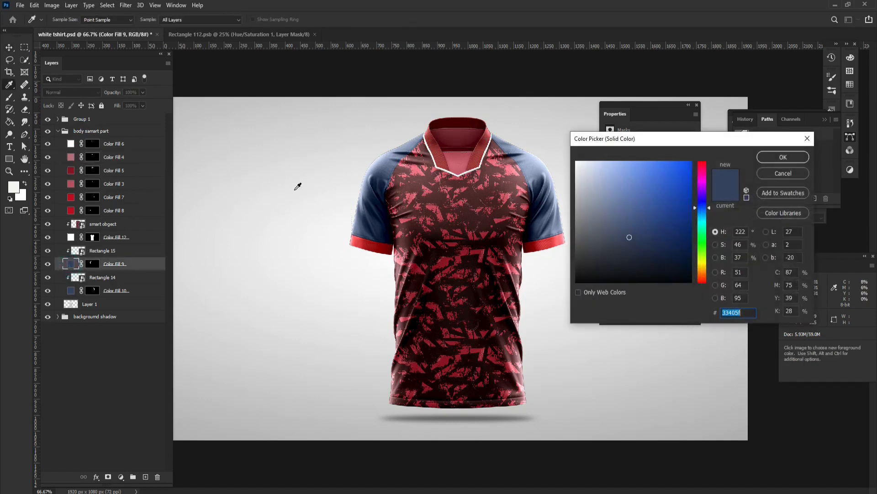
left_click(401, 168)
left_click(415, 181)
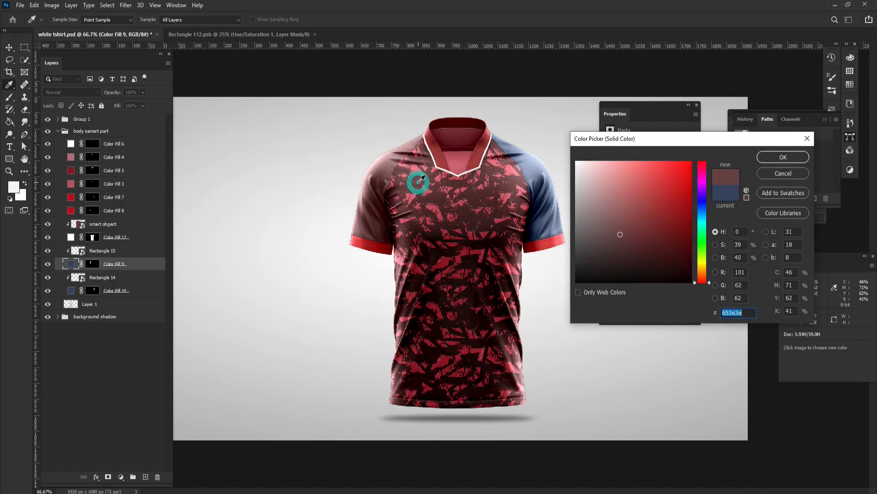
left_click(434, 235)
left_click(487, 214)
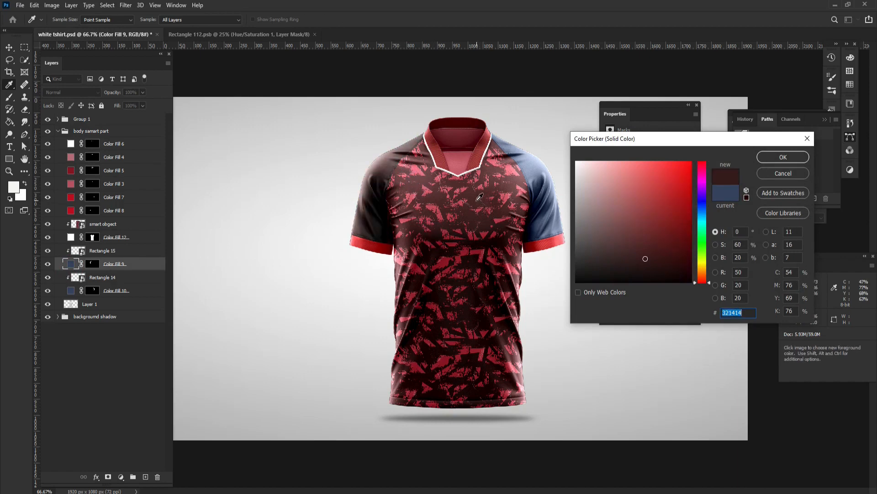
left_click(477, 199)
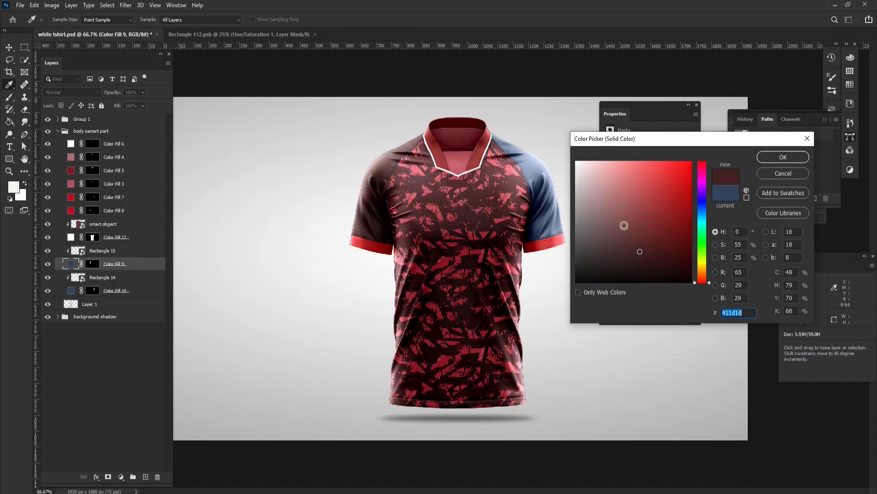
left_click(783, 157)
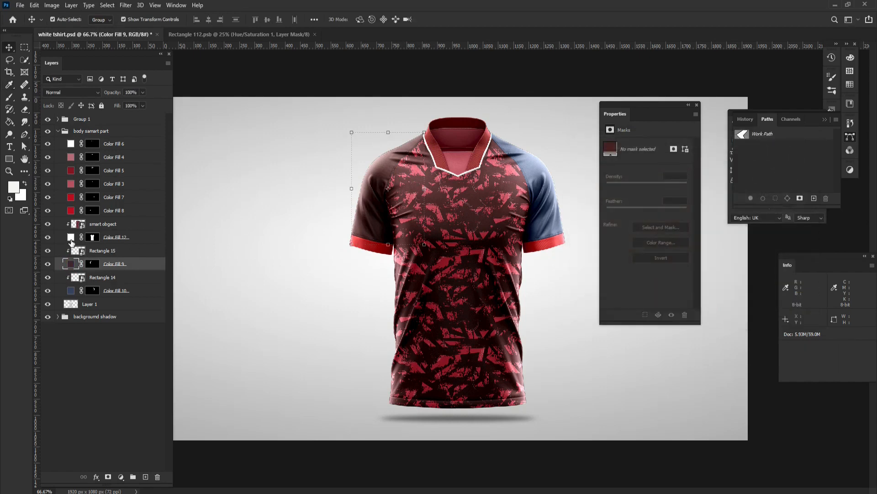
- Set the right sleeve's Color Fill 10 to 411d1d and deselect the sleeve
double_click(71, 290)
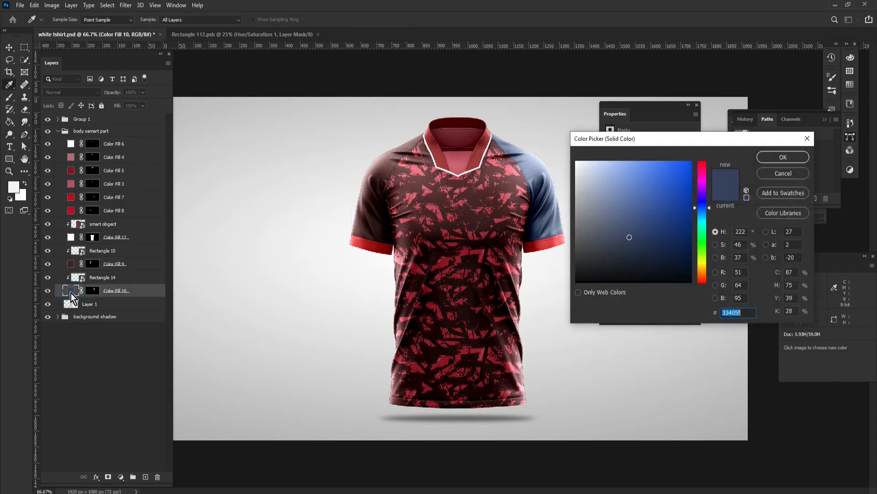
left_click(488, 238)
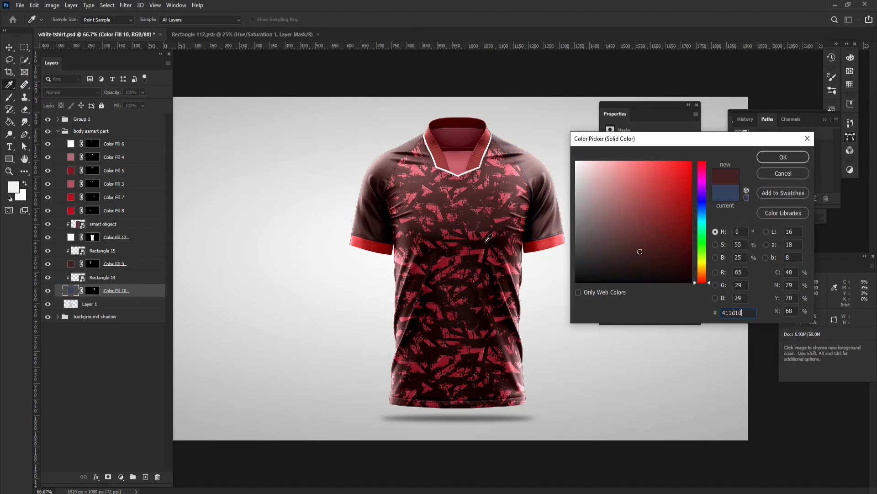
left_click(779, 158)
left_click(306, 162)
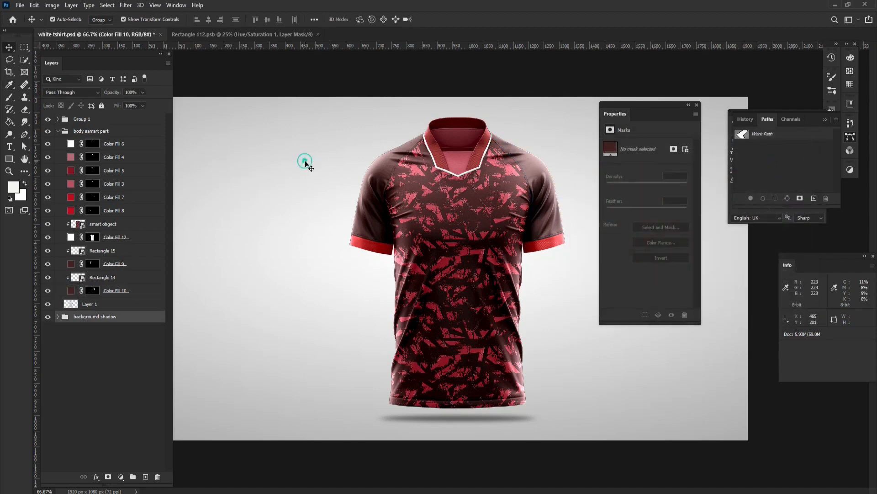